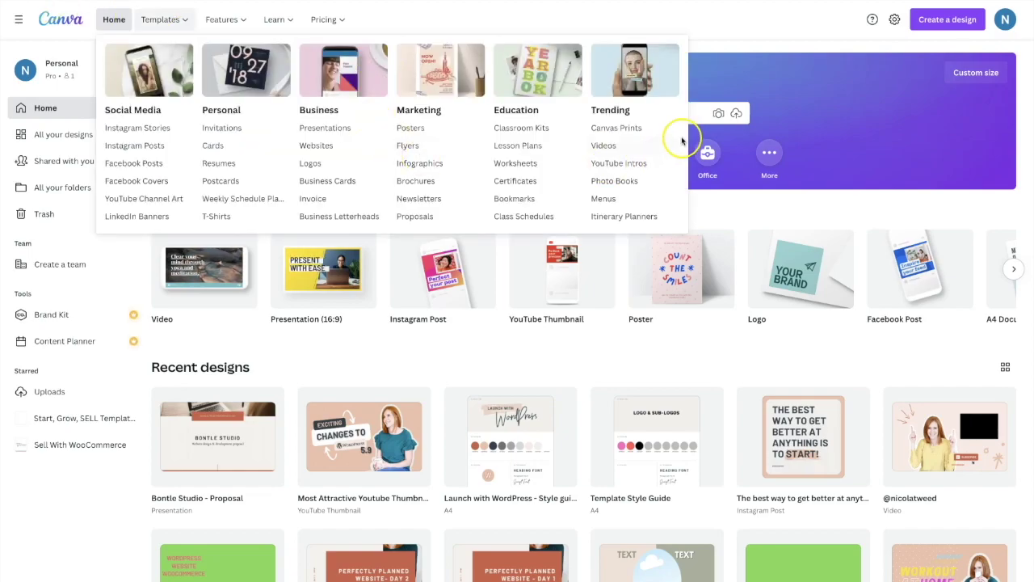
Search Canva for 'strategy', then return to the style guide search results
click(670, 113)
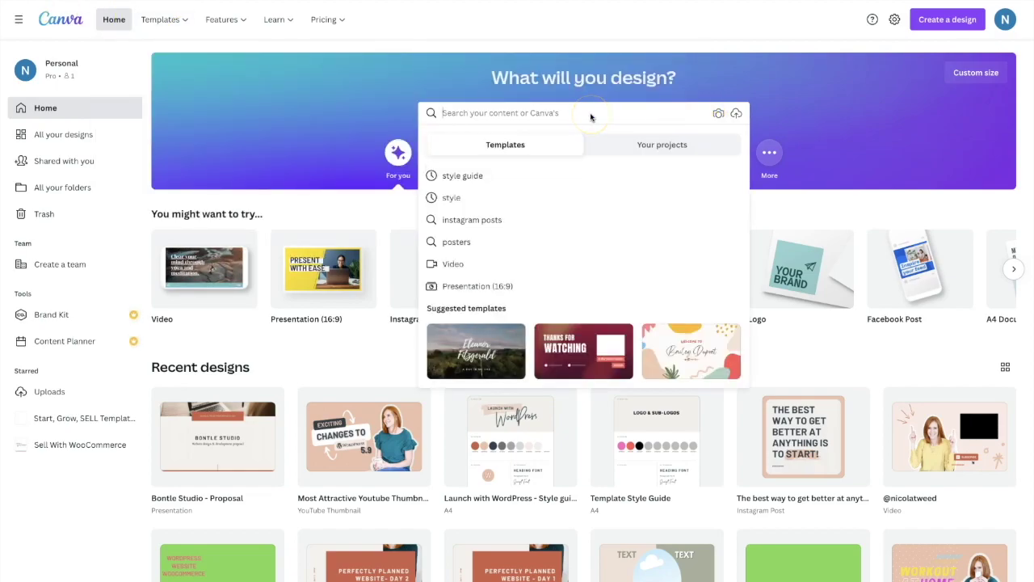
text(strategy)
key(Escape)
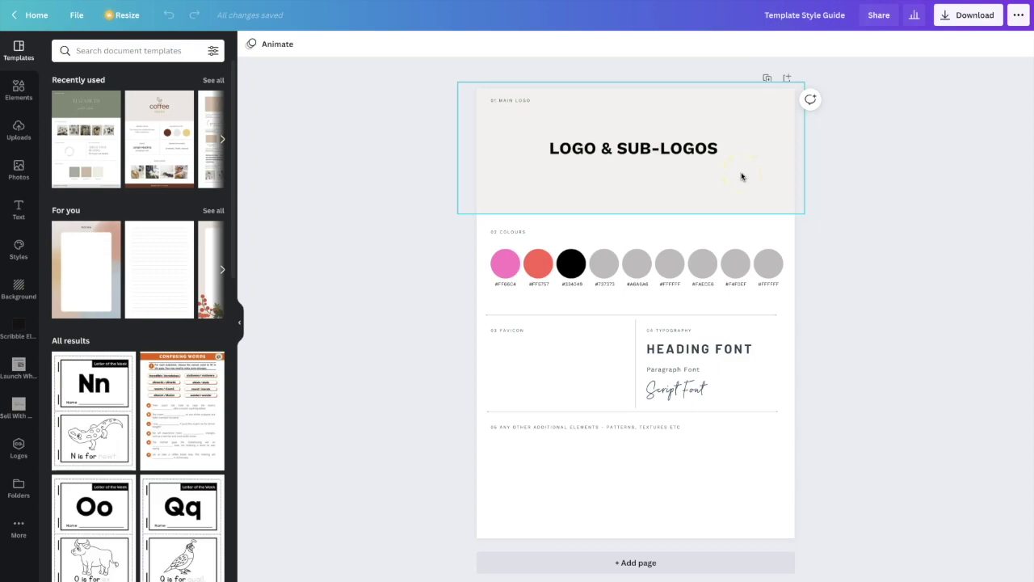
click(566, 38)
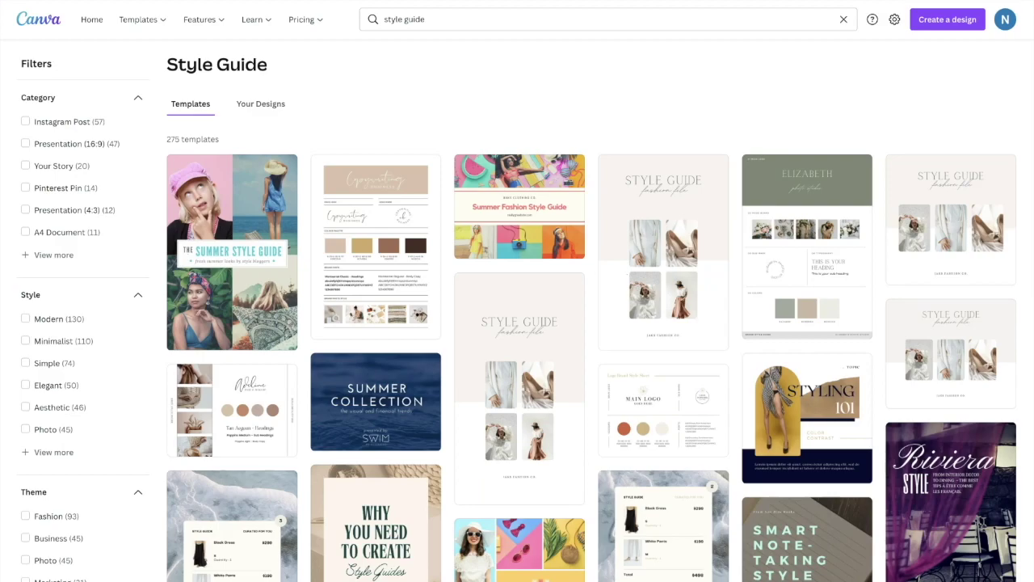
drag(429, 21, 355, 13)
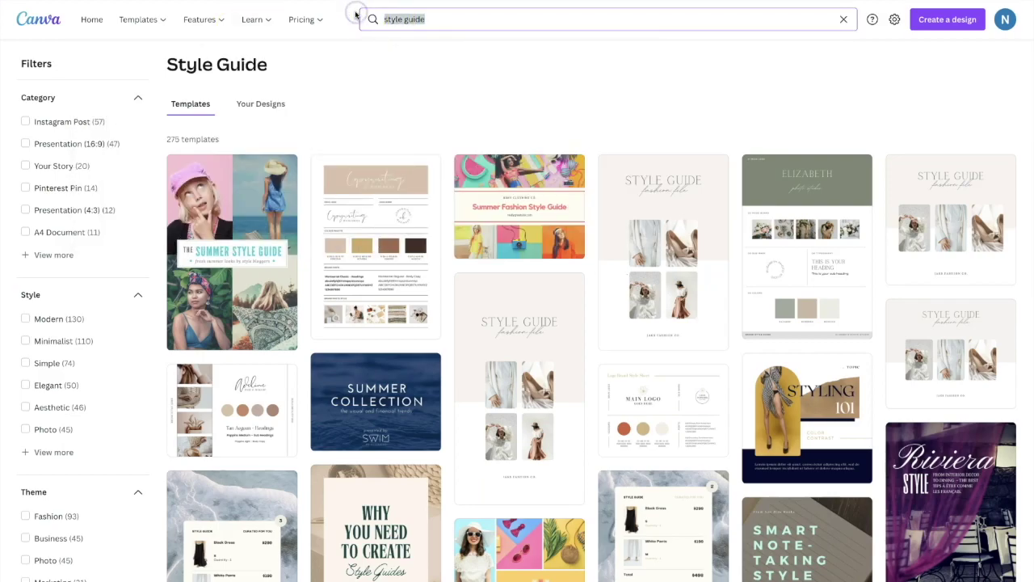
text(logo)
key(Return)
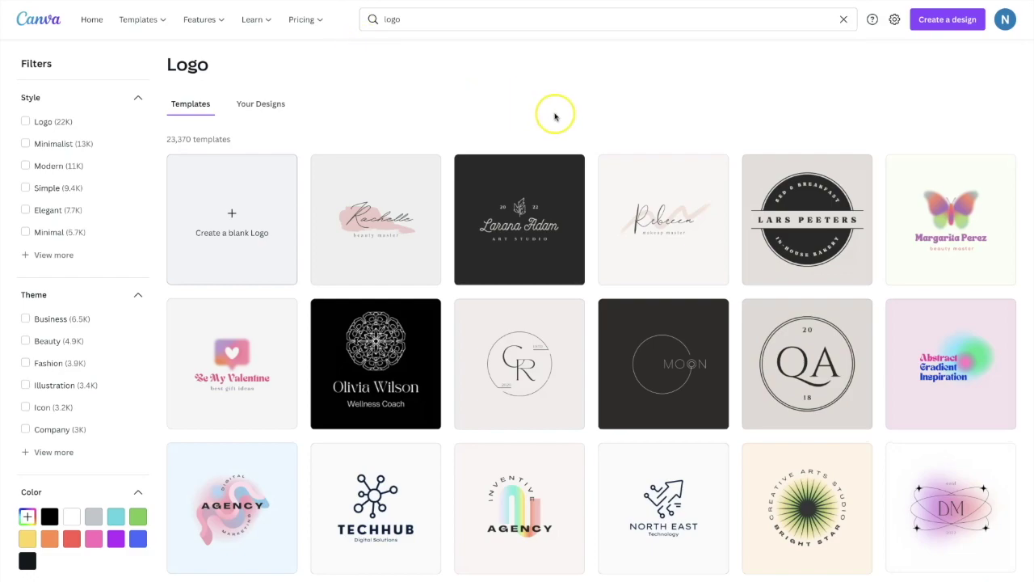
scroll(555, 113, down, 2)
scroll(555, 117, down, 1)
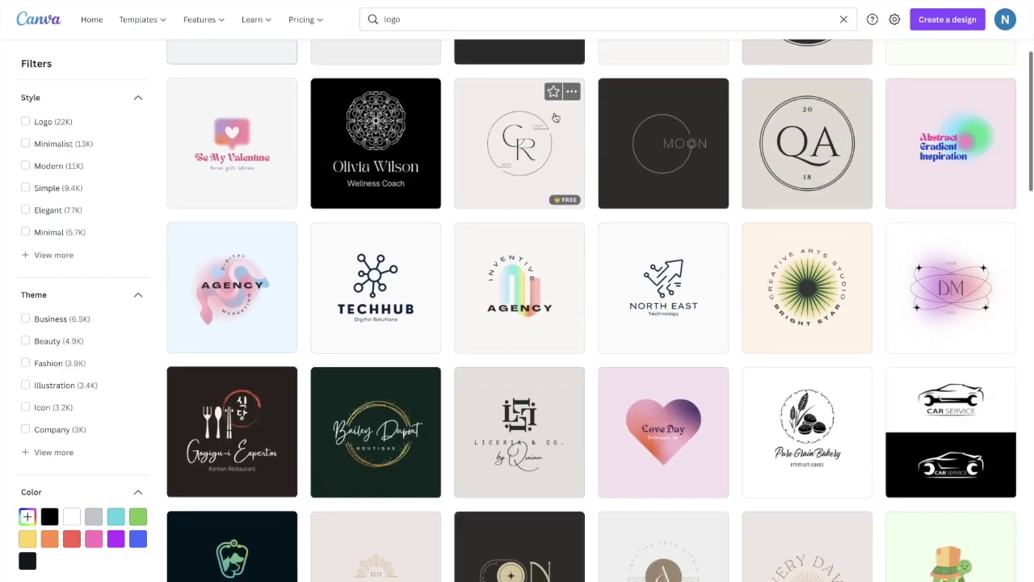
scroll(555, 117, down, 1)
scroll(555, 117, down, 1)
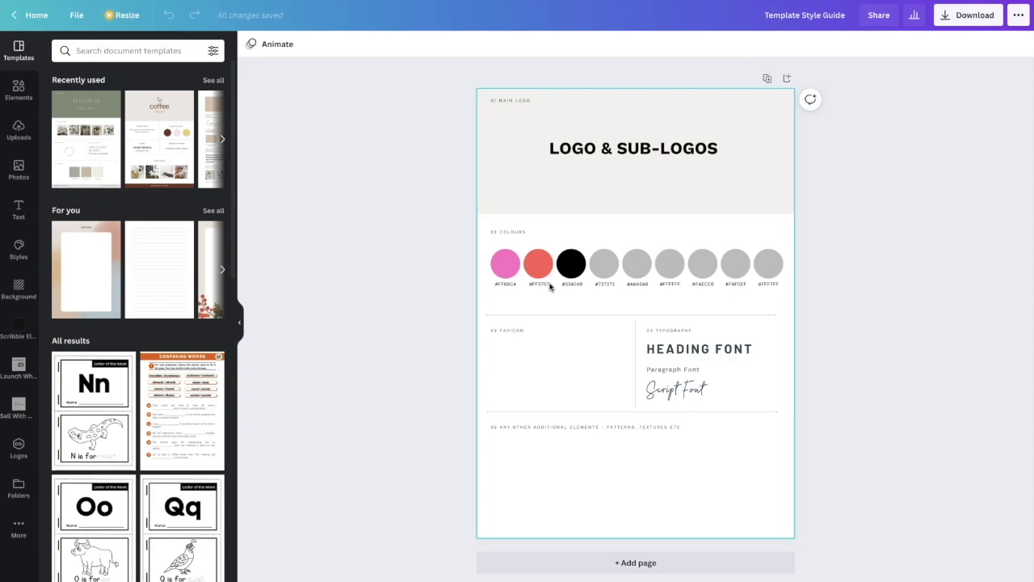
click(555, 277)
click(638, 273)
double_click(506, 284)
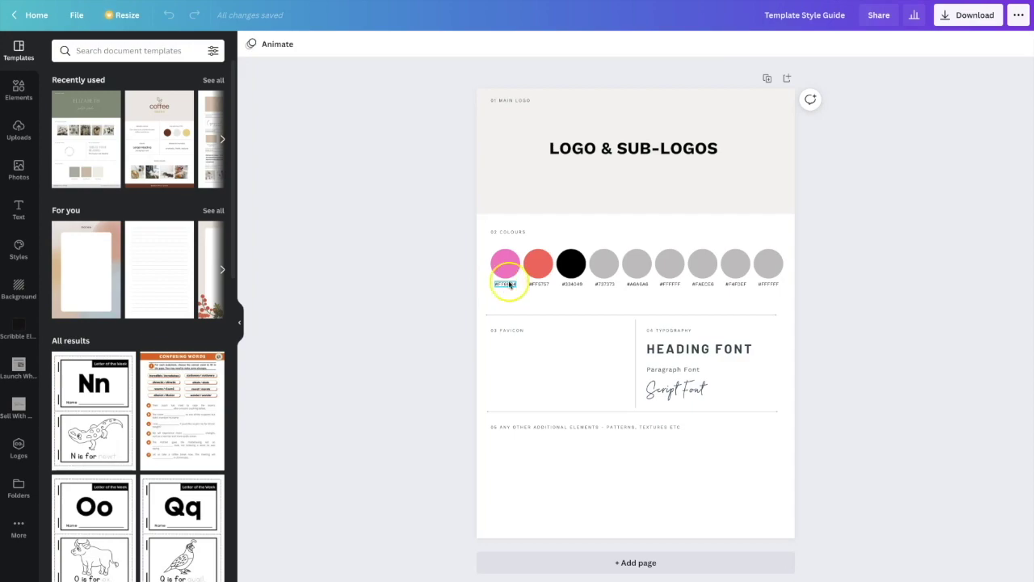
Recolour the first pink palette circle to a vivid green custom colour, #6CD817
click(572, 263)
click(506, 270)
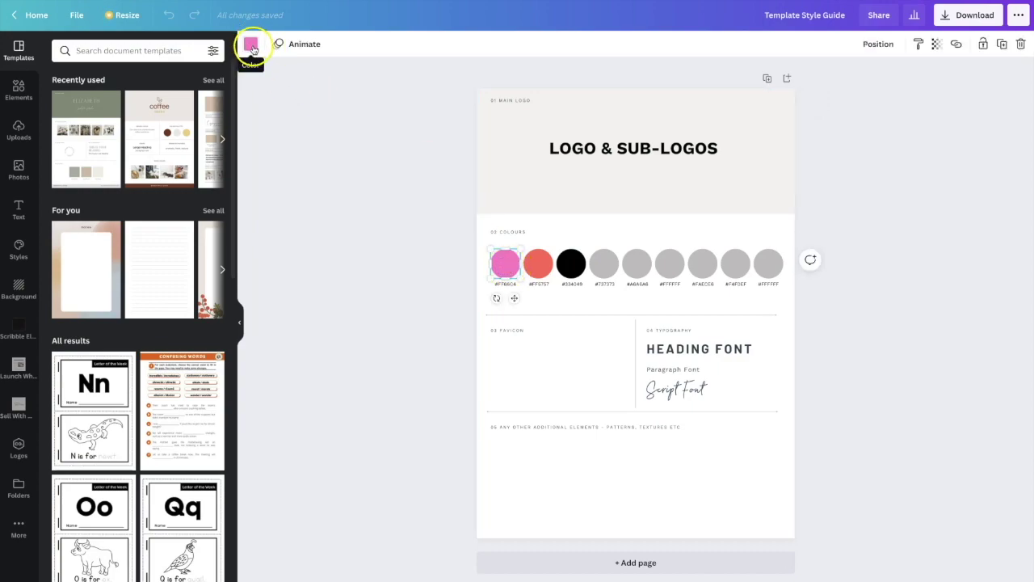
click(251, 47)
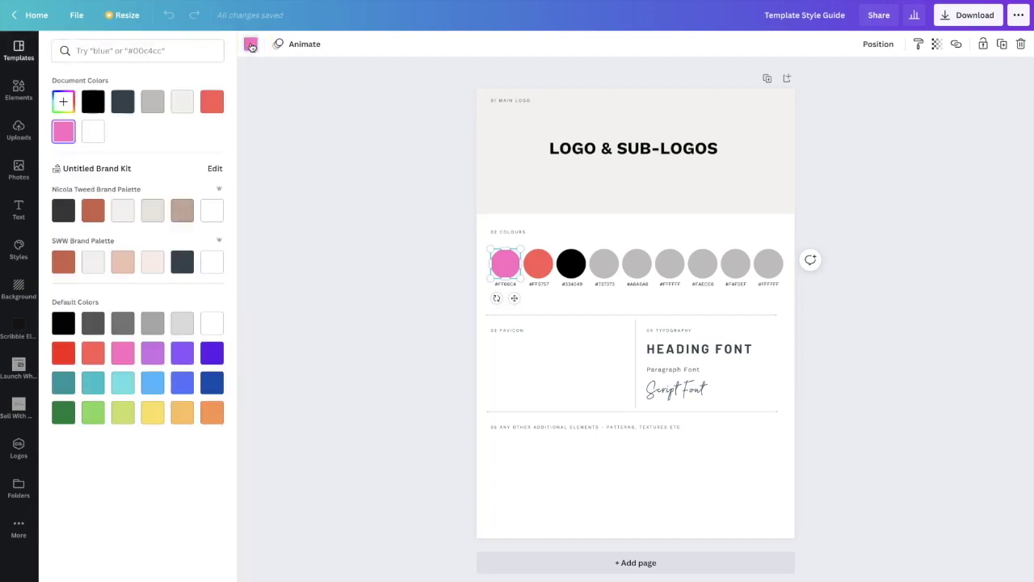
click(62, 102)
click(102, 195)
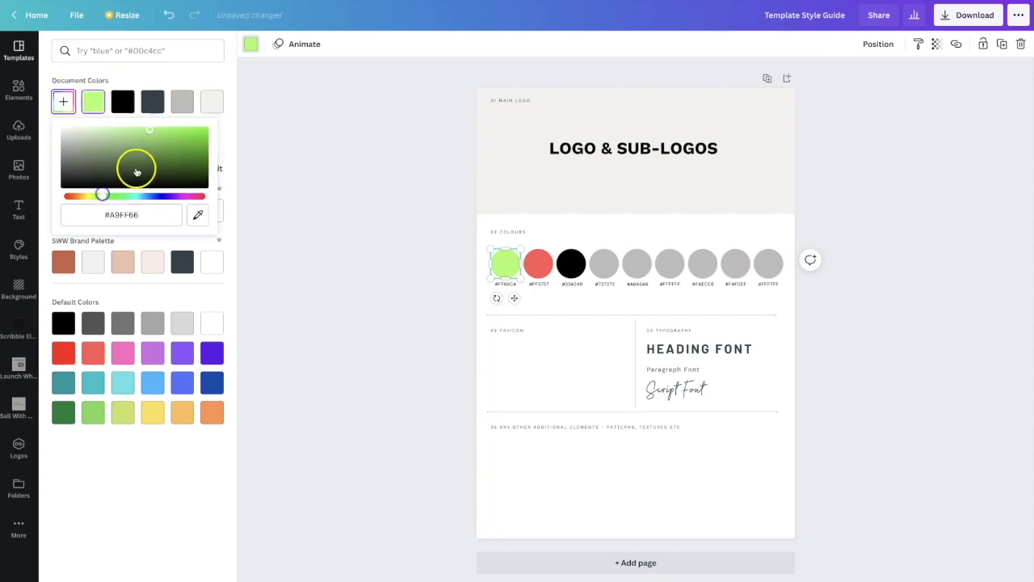
drag(136, 171, 193, 135)
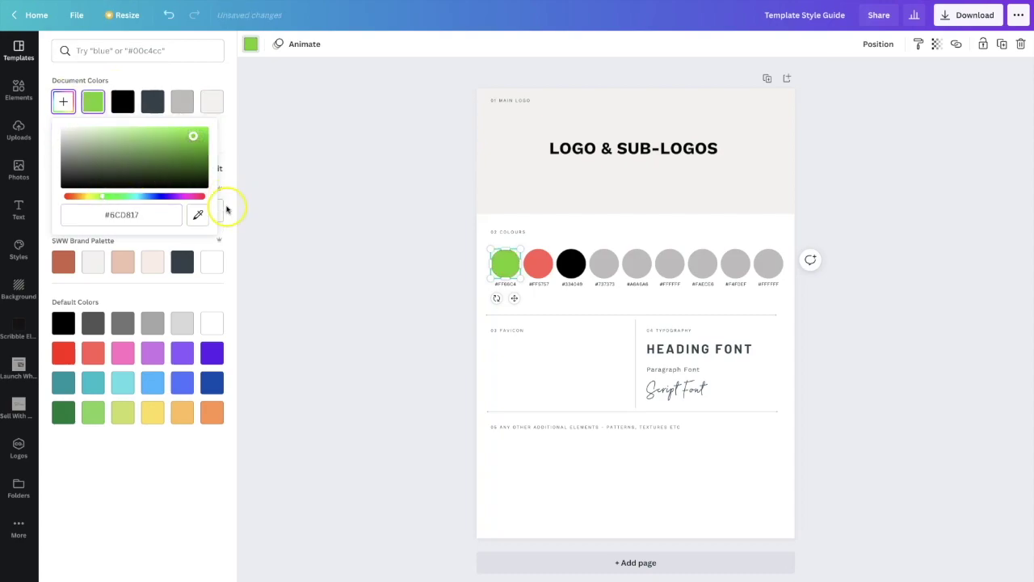
Copy the green hex code and paste it over the circle's old pink hex label
drag(104, 215, 139, 215)
right_click(131, 215)
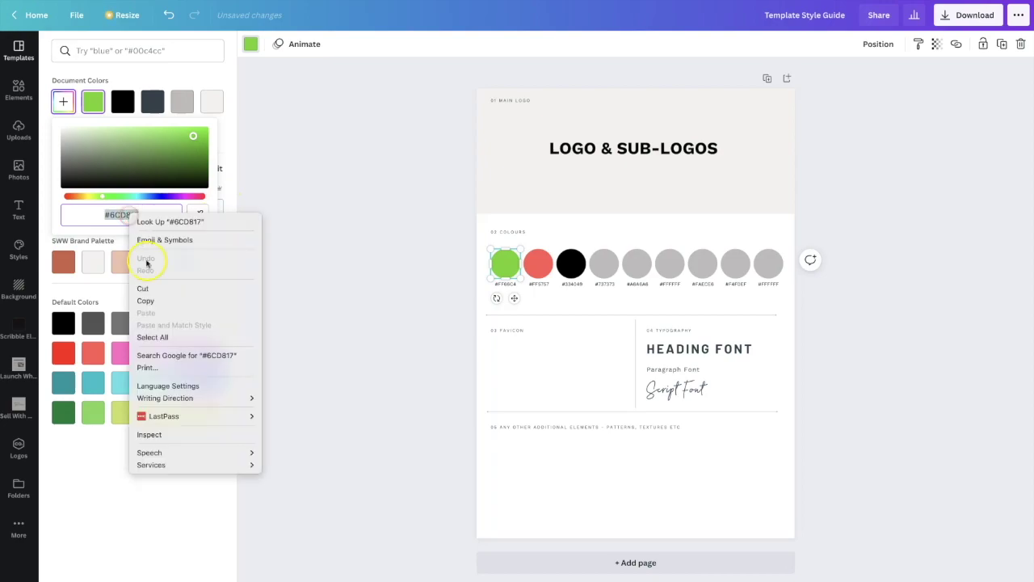
click(146, 299)
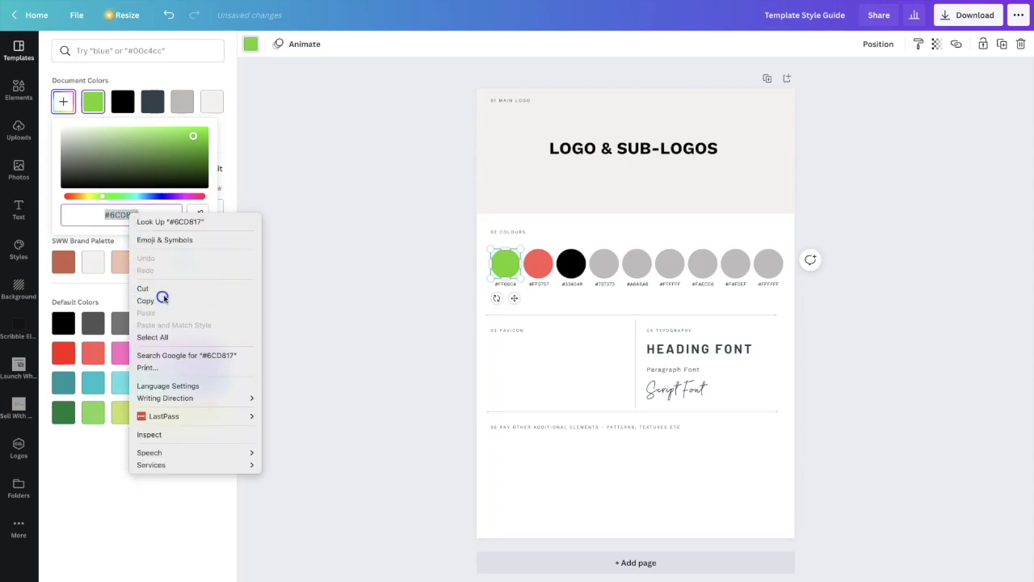
click(550, 294)
double_click(507, 284)
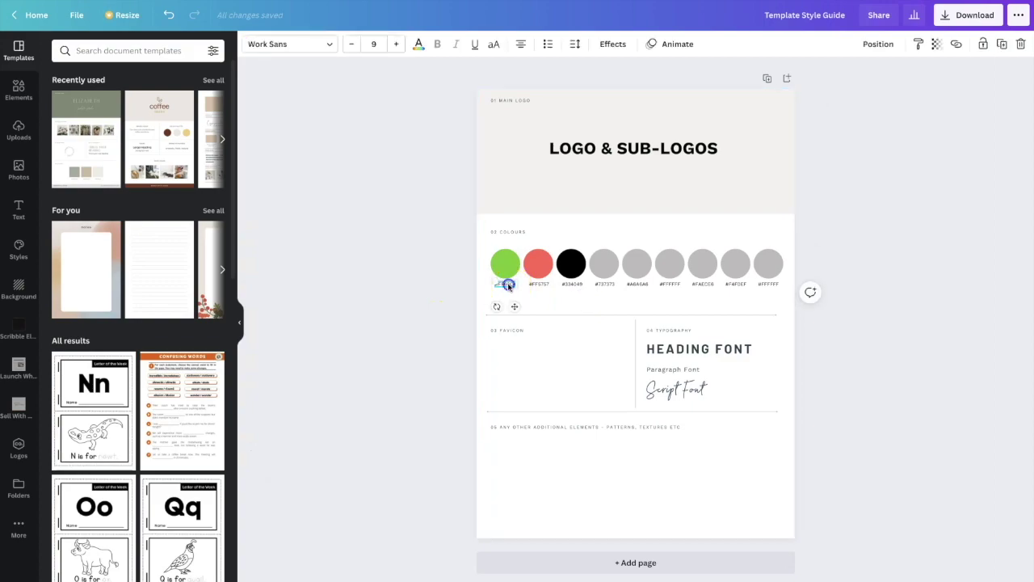
right_click(506, 285)
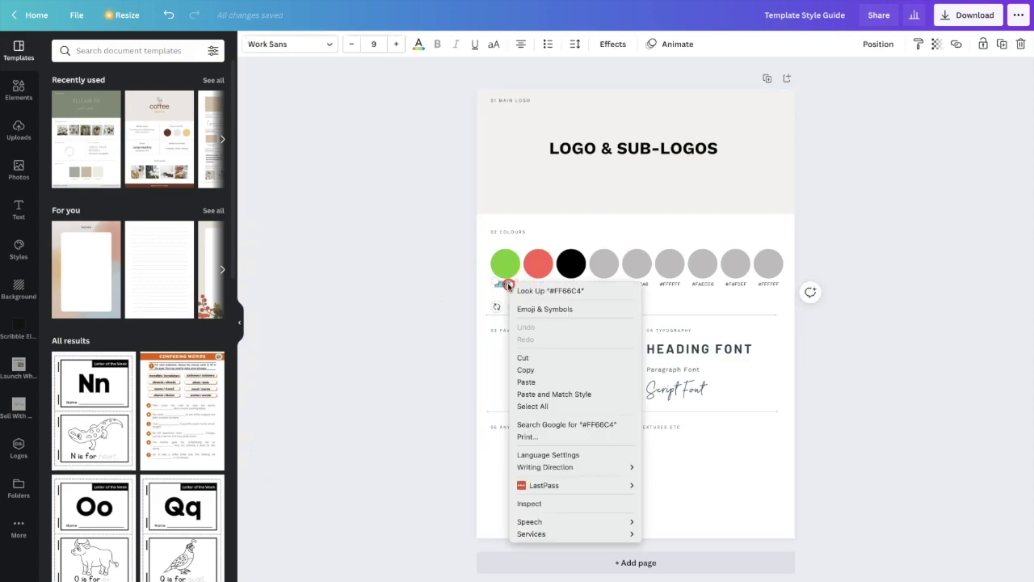
click(534, 382)
click(582, 208)
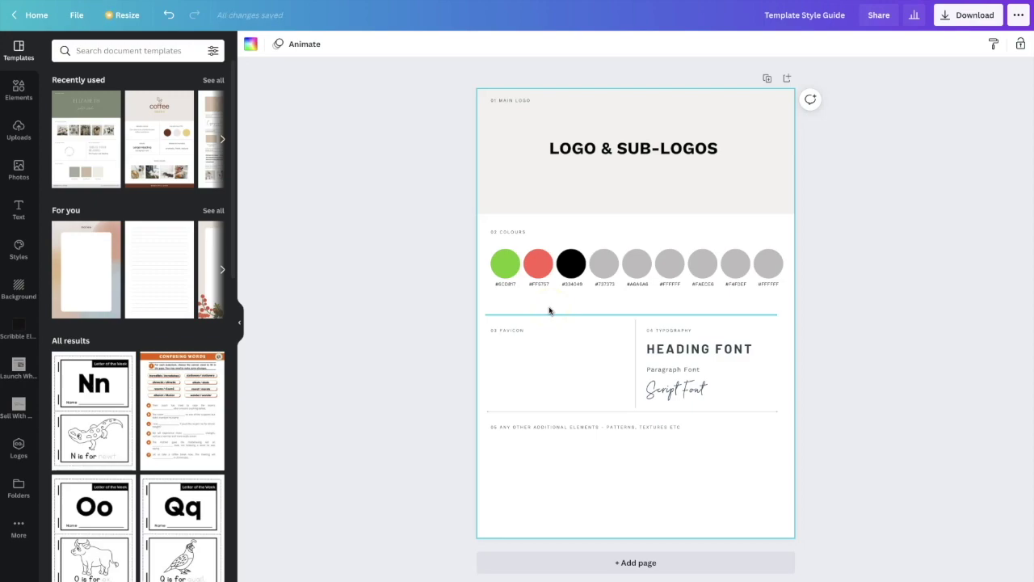
click(505, 286)
Check the #6CD817 hex label, then view the example guide's W favicon
double_click(505, 287)
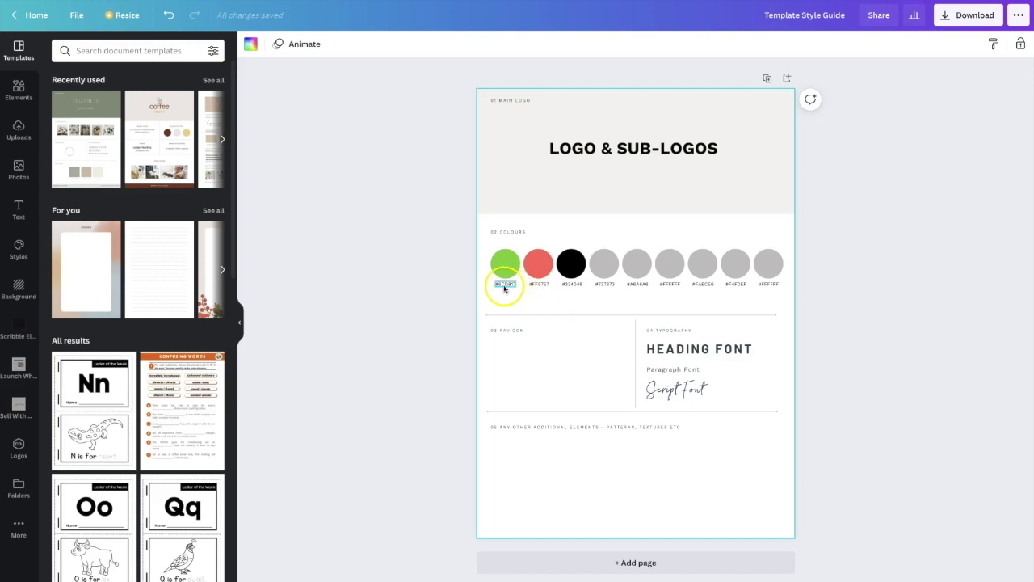
click(542, 379)
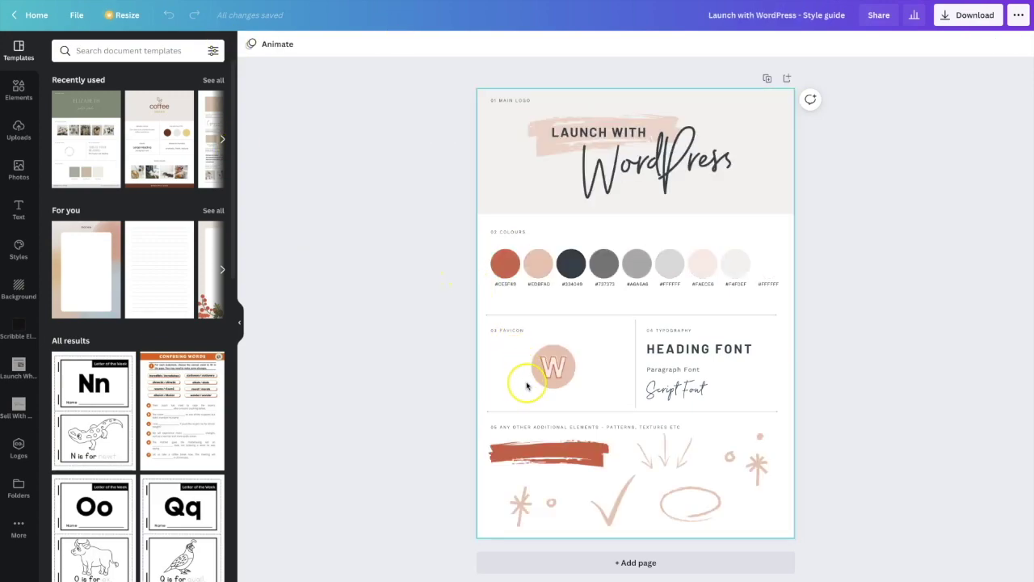
click(549, 365)
Deselect the favicon and select the HEADING FONT text box in the Template Style Guide
click(619, 396)
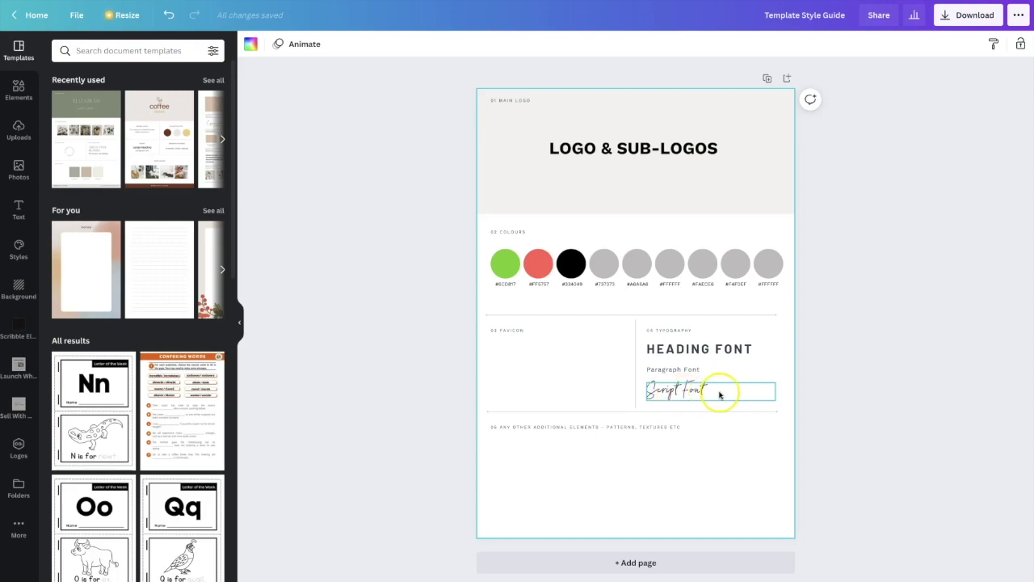
click(693, 353)
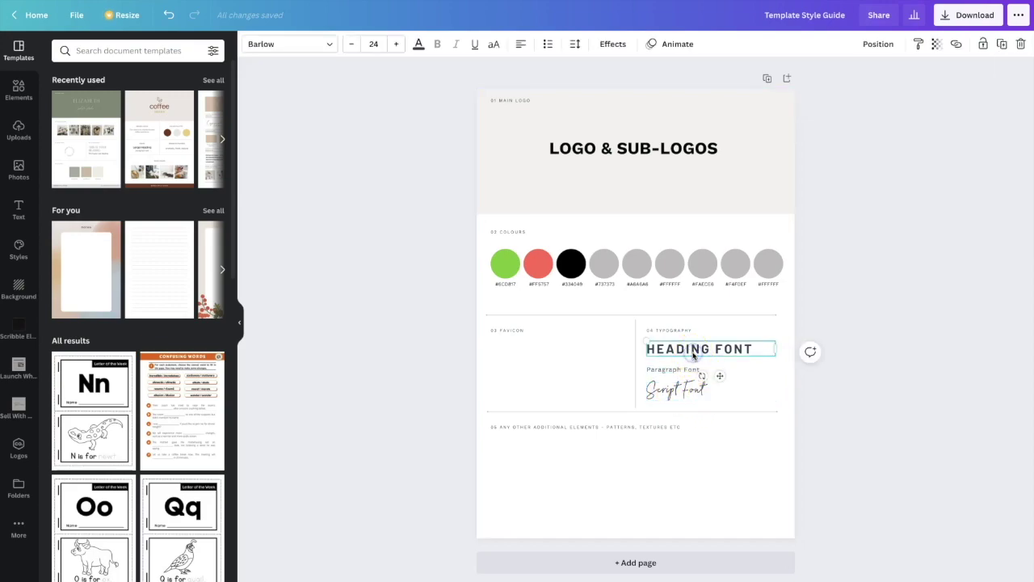
Replace the typography labels with BARLOW FONT, Work Sans and Ball Pen
triple_click(693, 352)
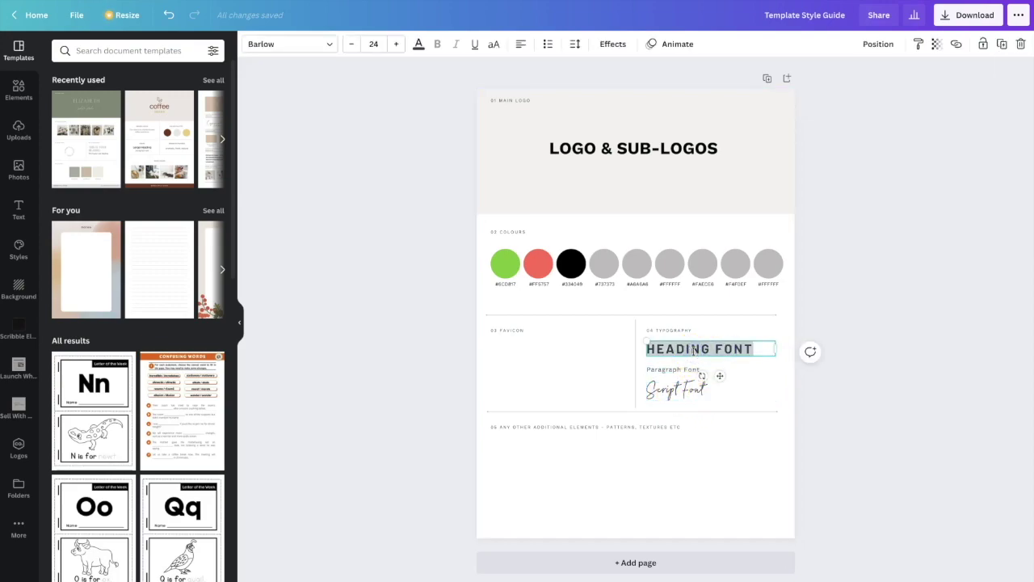
text(B)
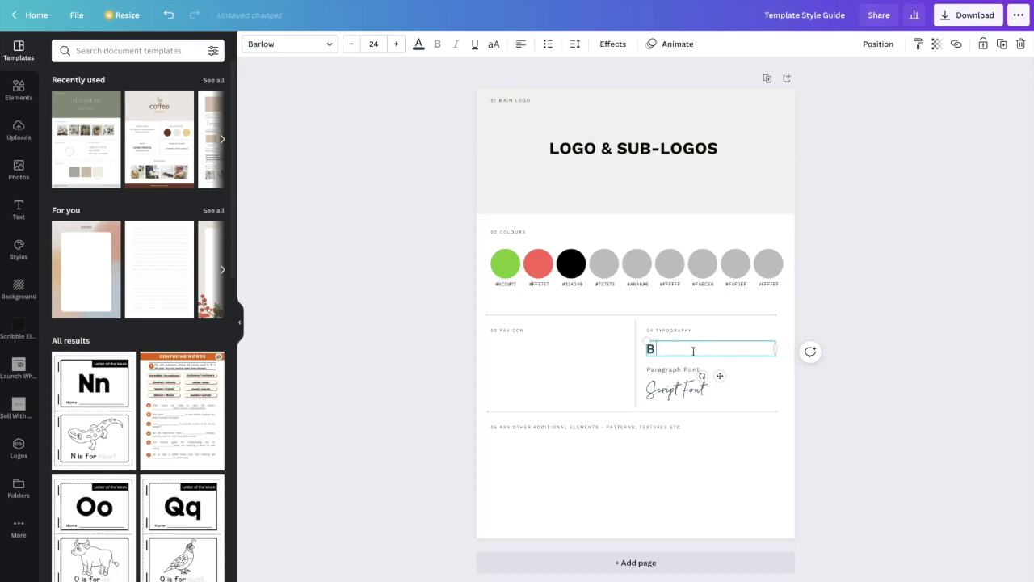
text(ARLOW FONT)
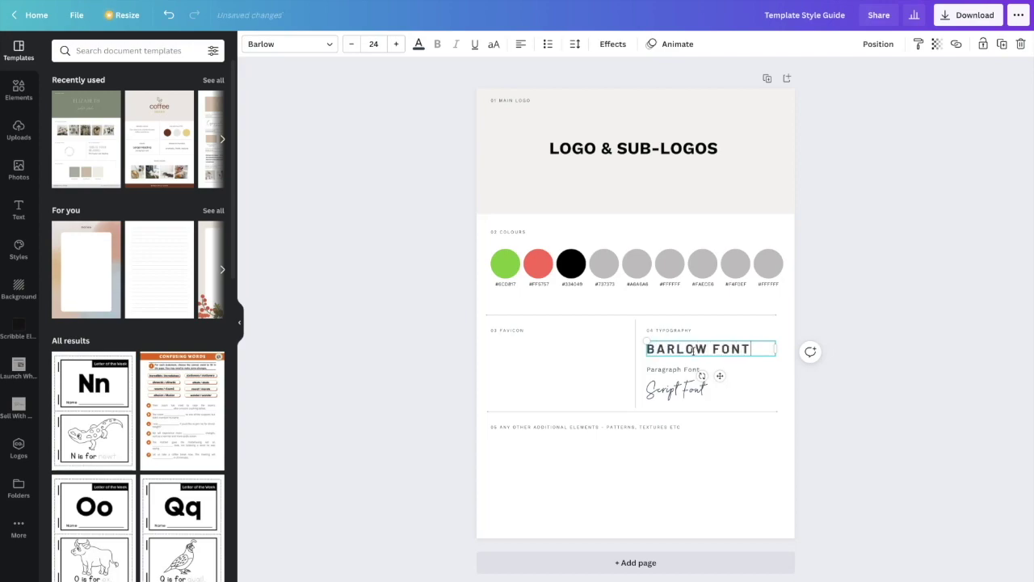
click(662, 370)
triple_click(662, 369)
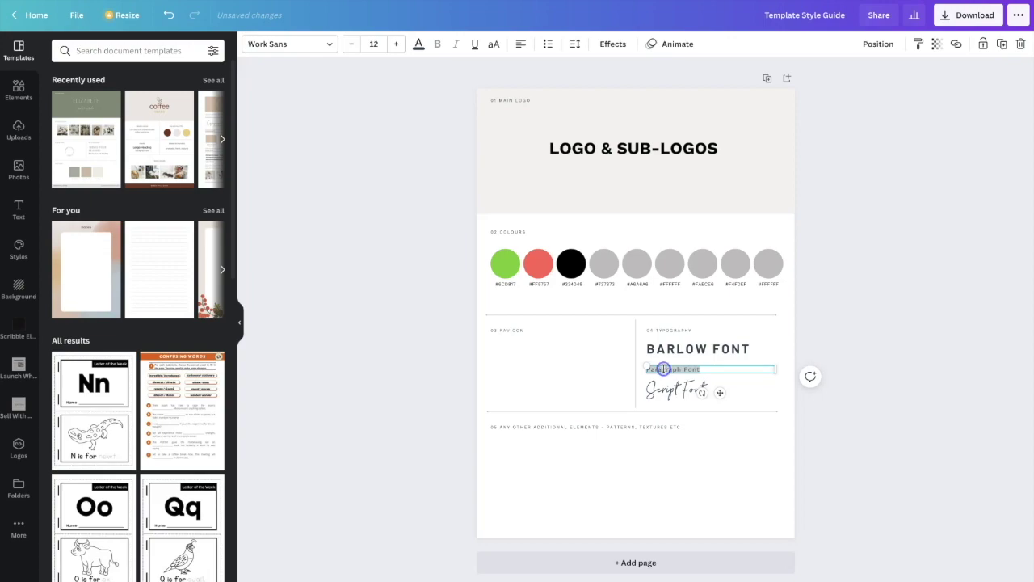
text(Work Sans)
click(659, 391)
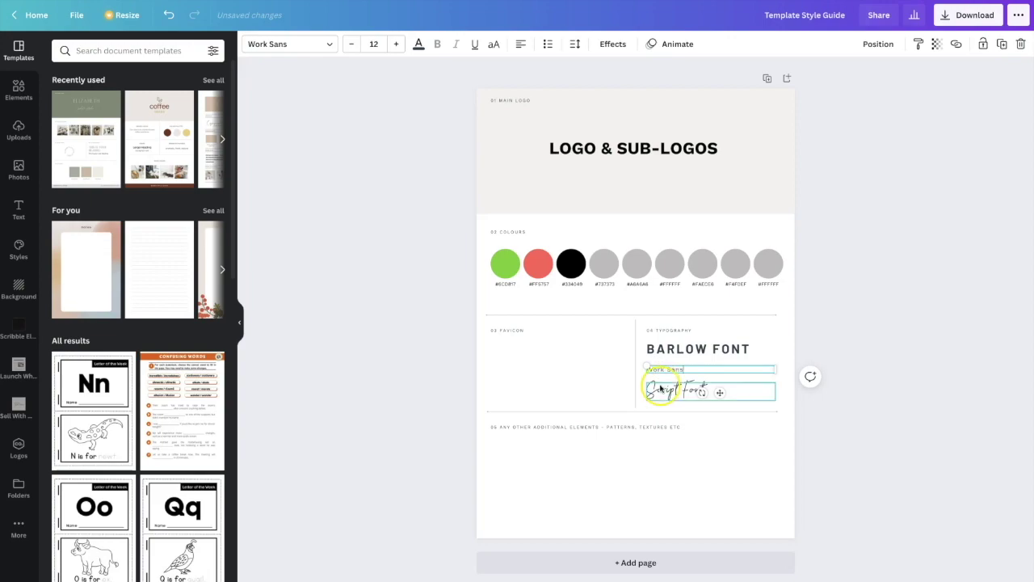
triple_click(658, 390)
text(Ball Pen)
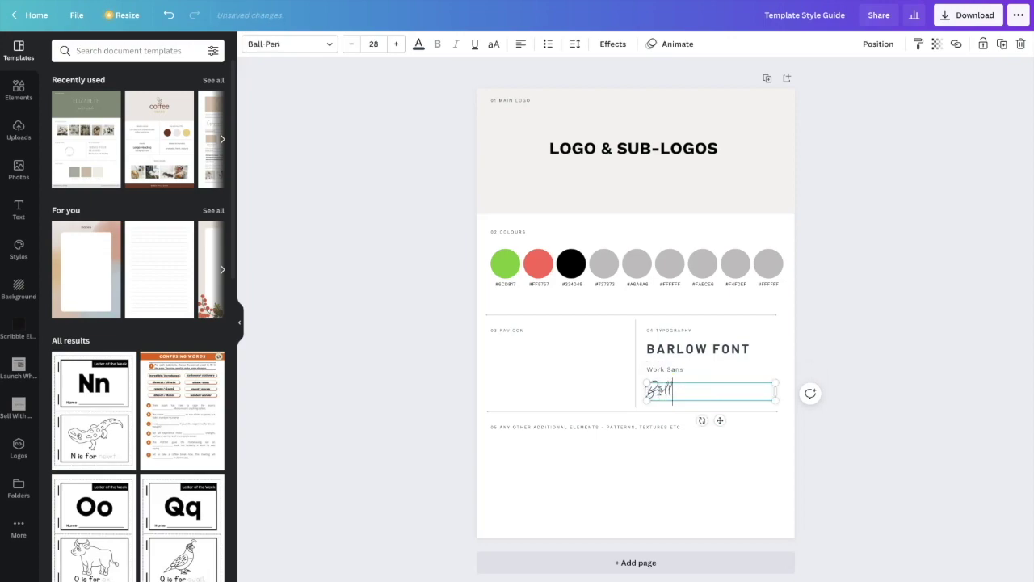
click(819, 349)
click(416, 106)
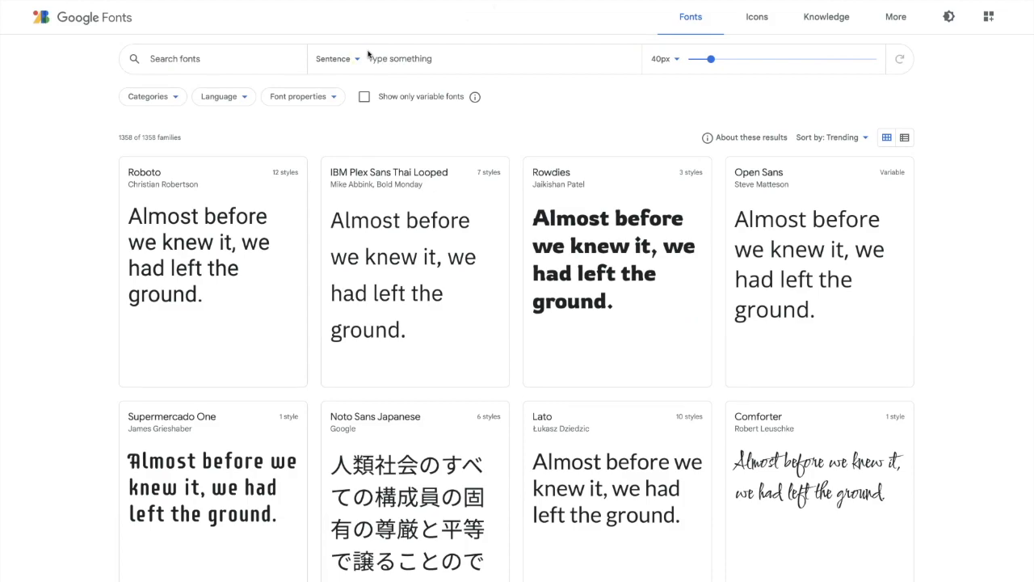
click(247, 24)
click(118, 137)
click(170, 97)
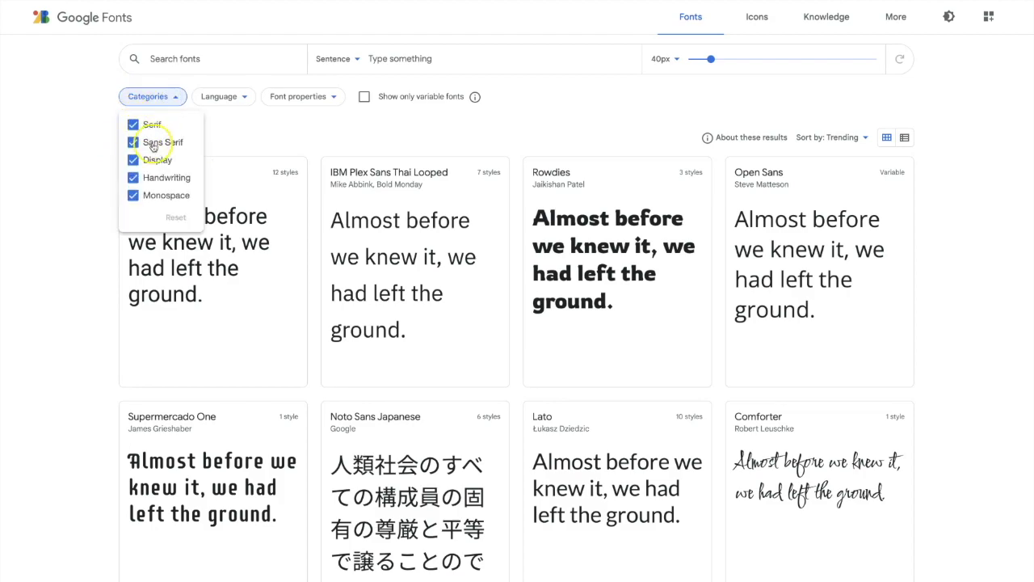
click(259, 154)
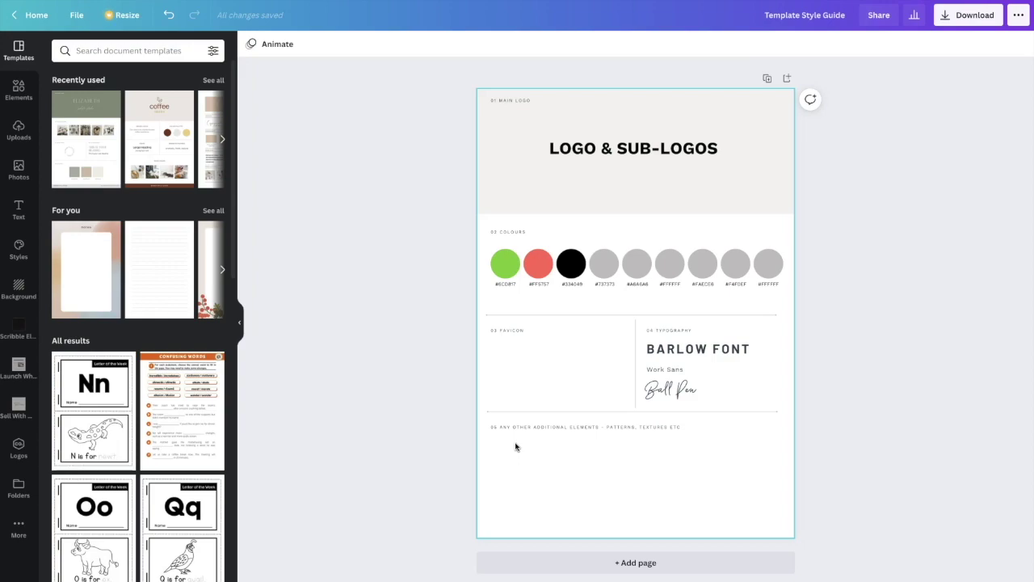
Search the Elements library for 'patterns' and browse through the results
click(28, 101)
click(102, 55)
text(patt)
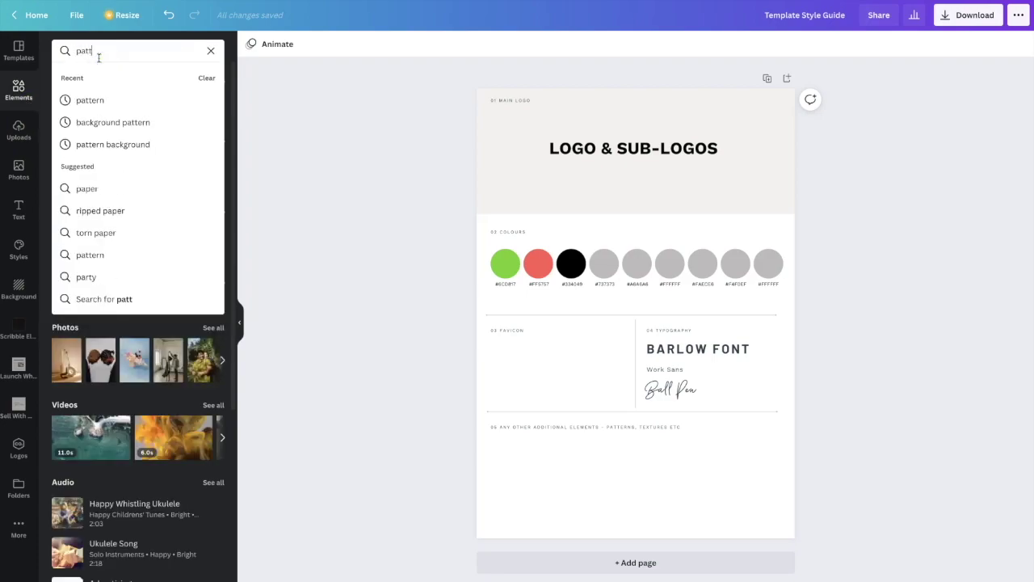
text(erns)
key(Return)
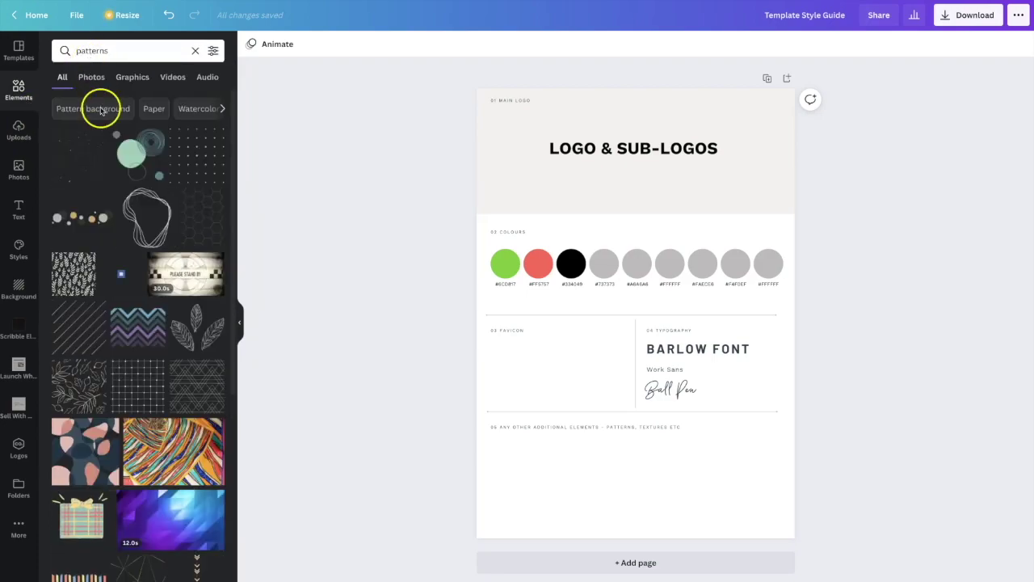
scroll(148, 215, down, 10)
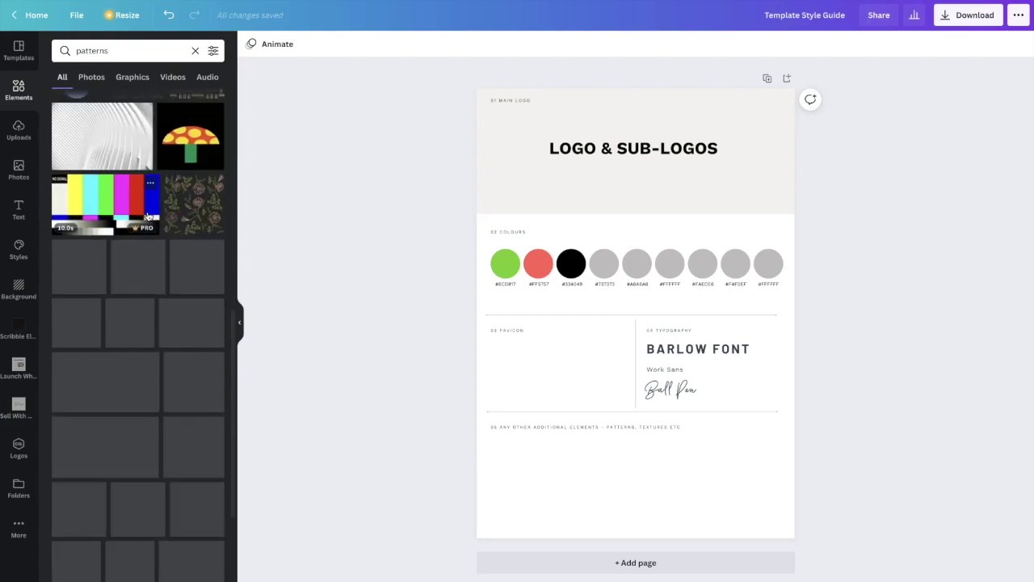
scroll(148, 214, down, 1)
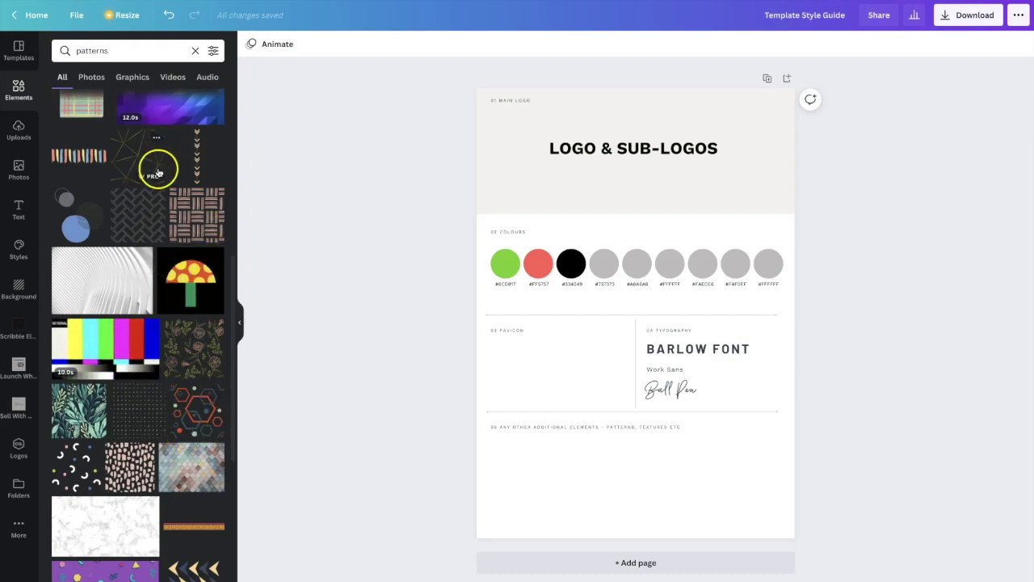
scroll(156, 168, up, 4)
click(113, 52)
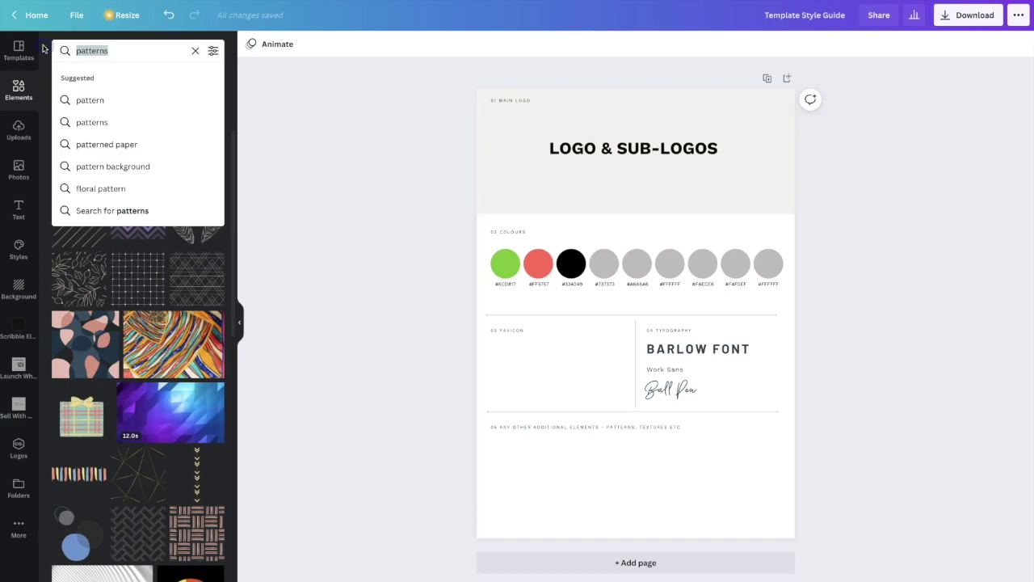
Add the scribbled hearts element and shrink it into the additional elements section 05
text(scribble)
key(Return)
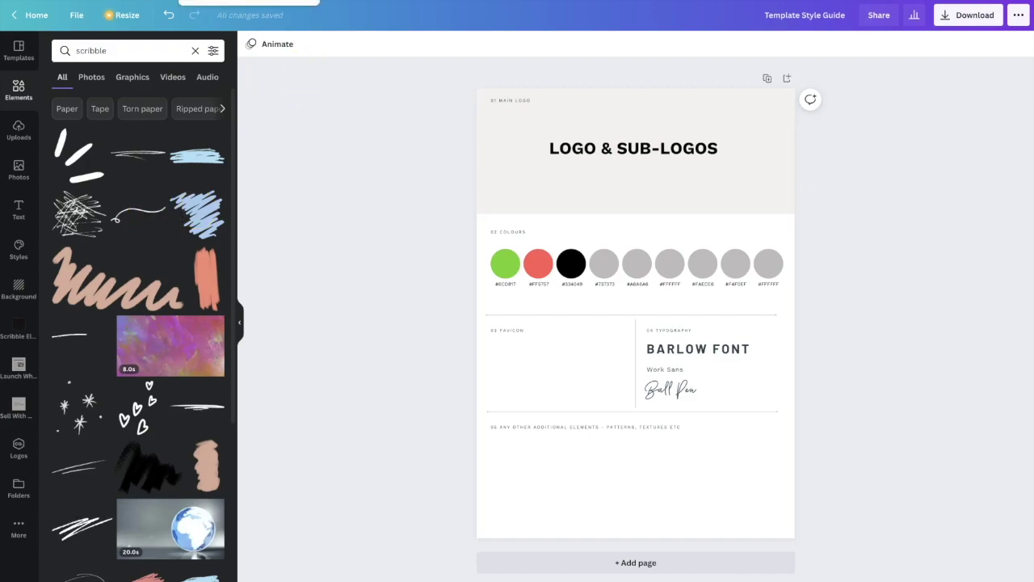
click(149, 412)
mouse_move(696, 401)
mouse_down()
mouse_move(623, 308)
mouse_move(630, 380)
mouse_move(547, 527)
mouse_move(535, 519)
mouse_up()
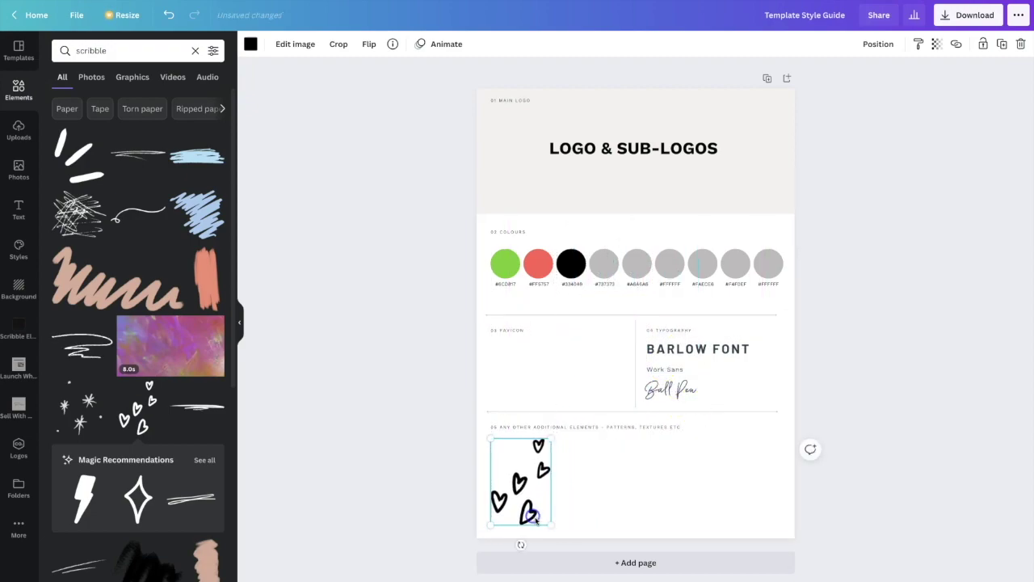
Colour the hearts green #6DD716 by sampling the green swatch with the eyedropper
click(250, 47)
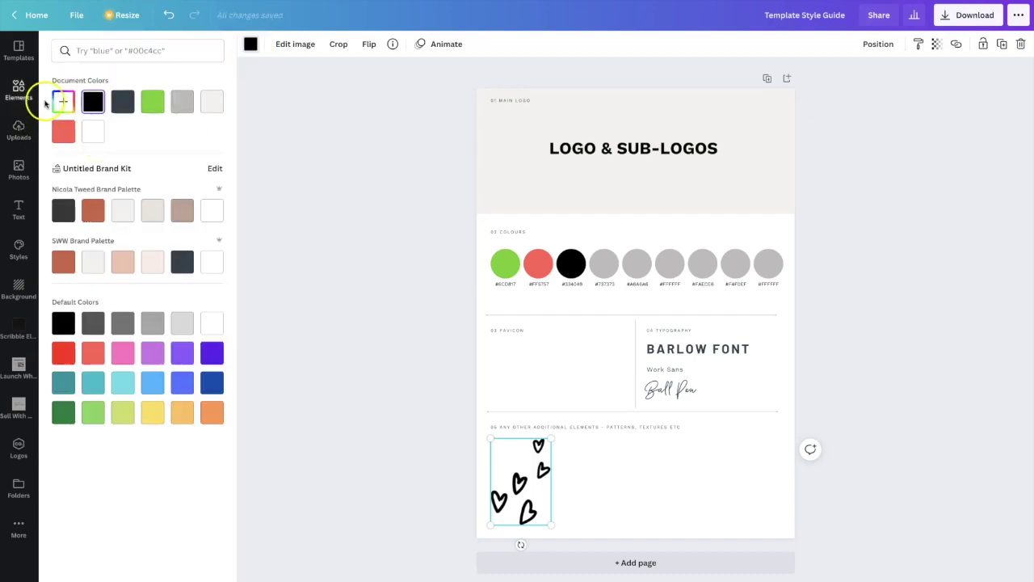
click(63, 101)
click(198, 214)
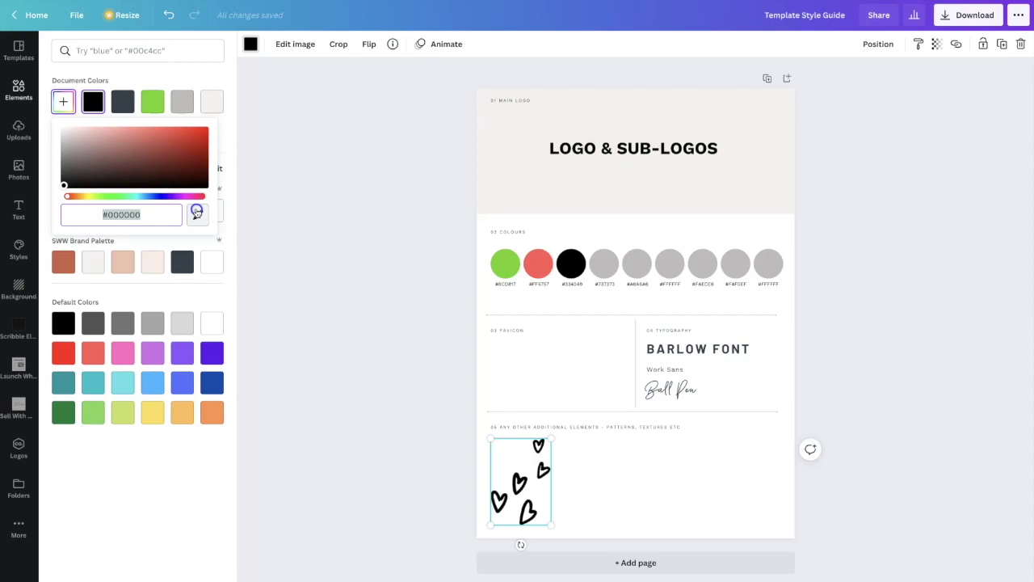
click(501, 264)
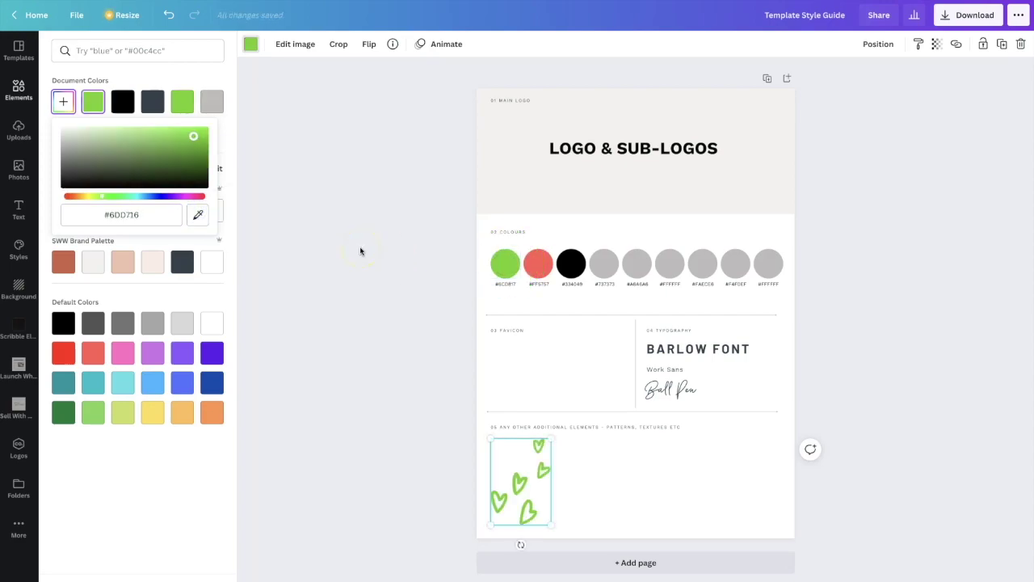
click(360, 252)
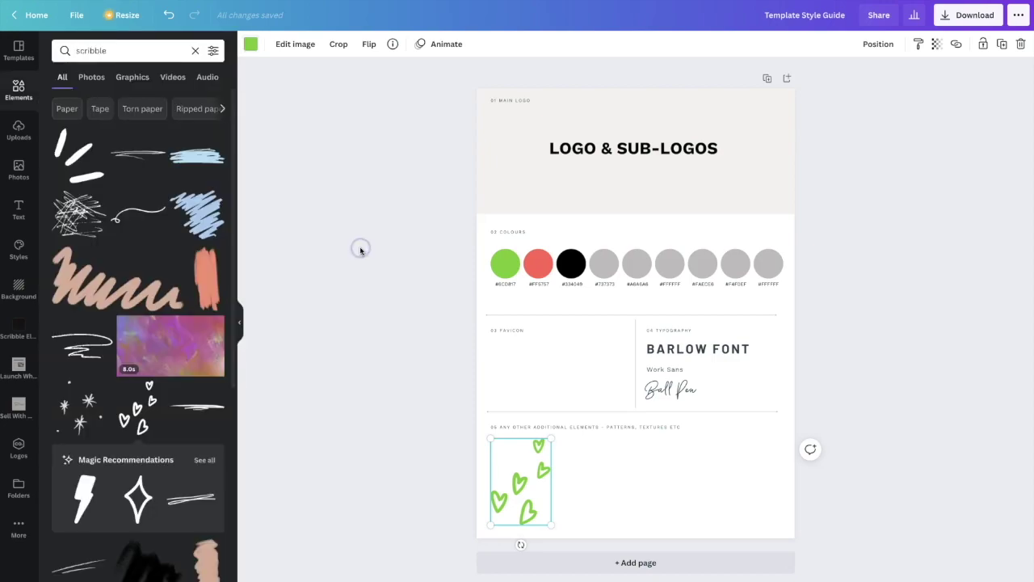
click(361, 252)
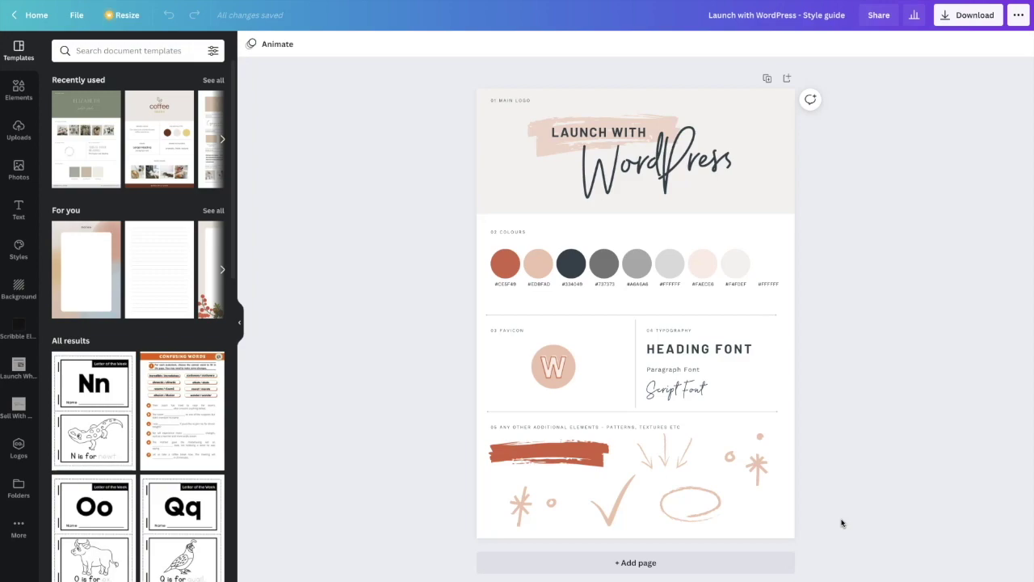
Download the style guide as a PDF Standard file
click(976, 14)
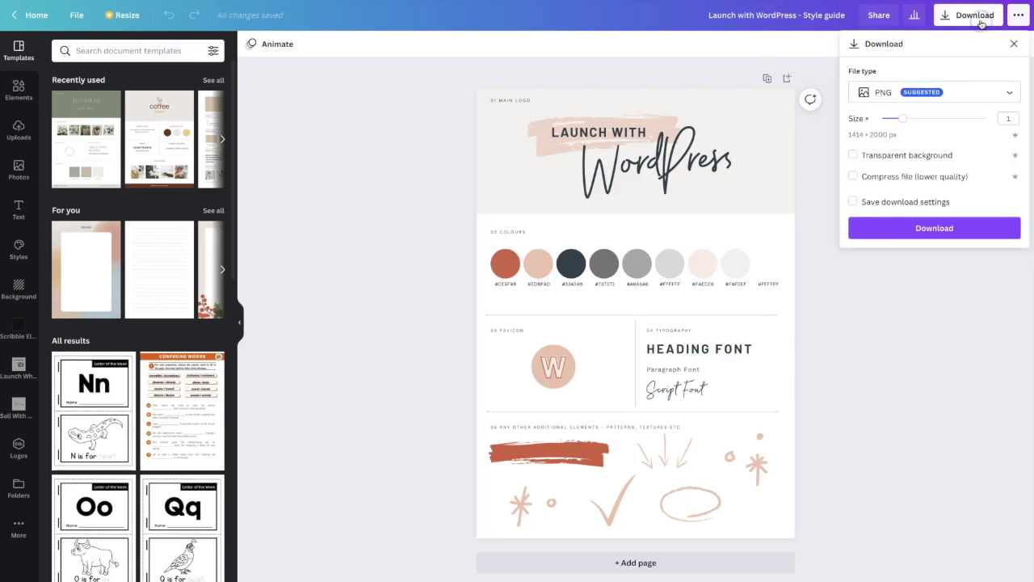
click(1005, 91)
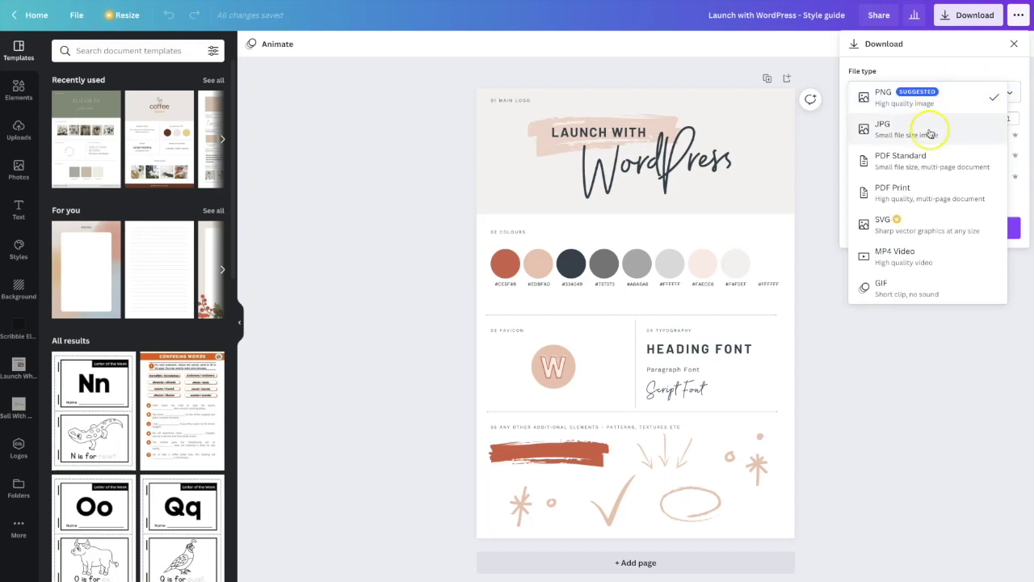
click(927, 164)
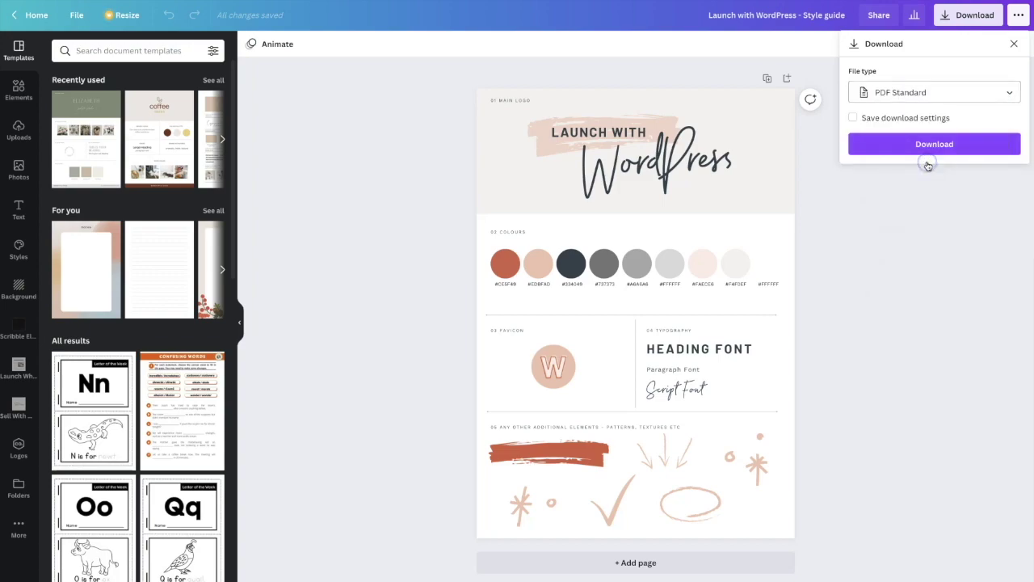
click(934, 145)
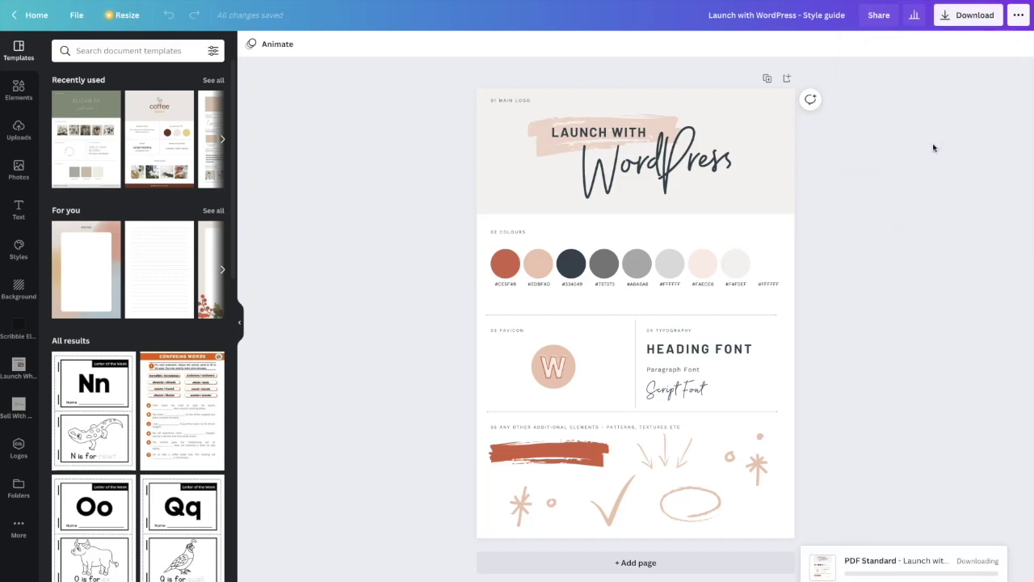